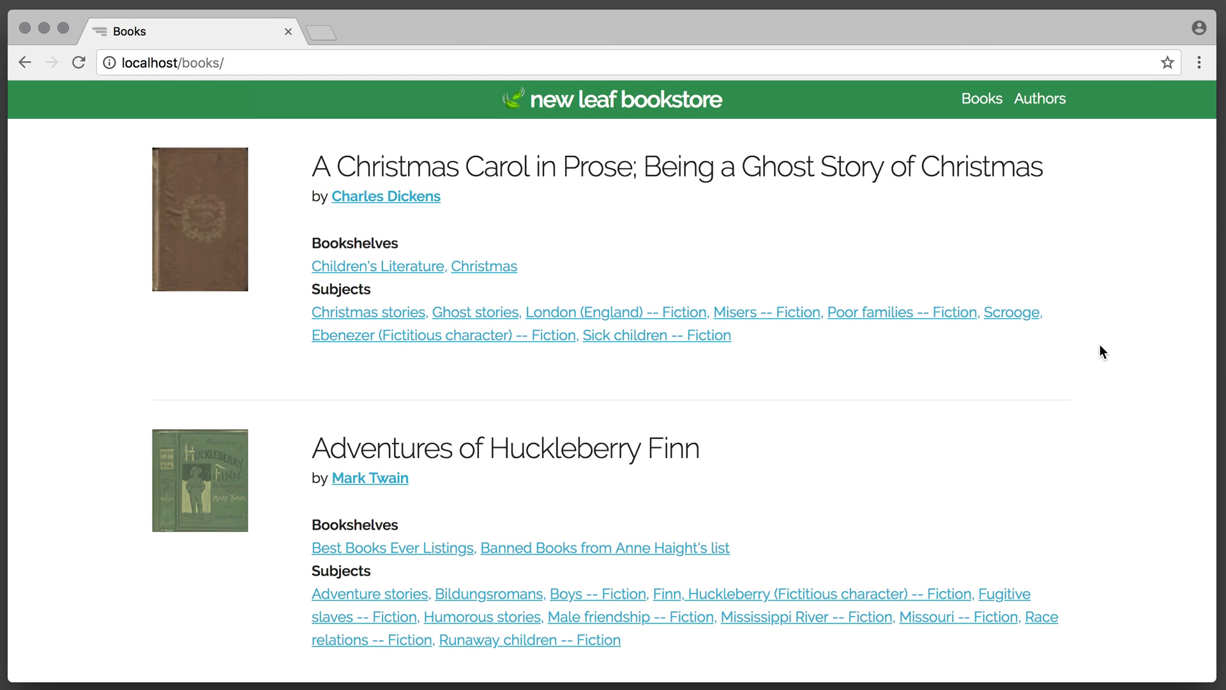
scroll(1100, 343, "down", 5)
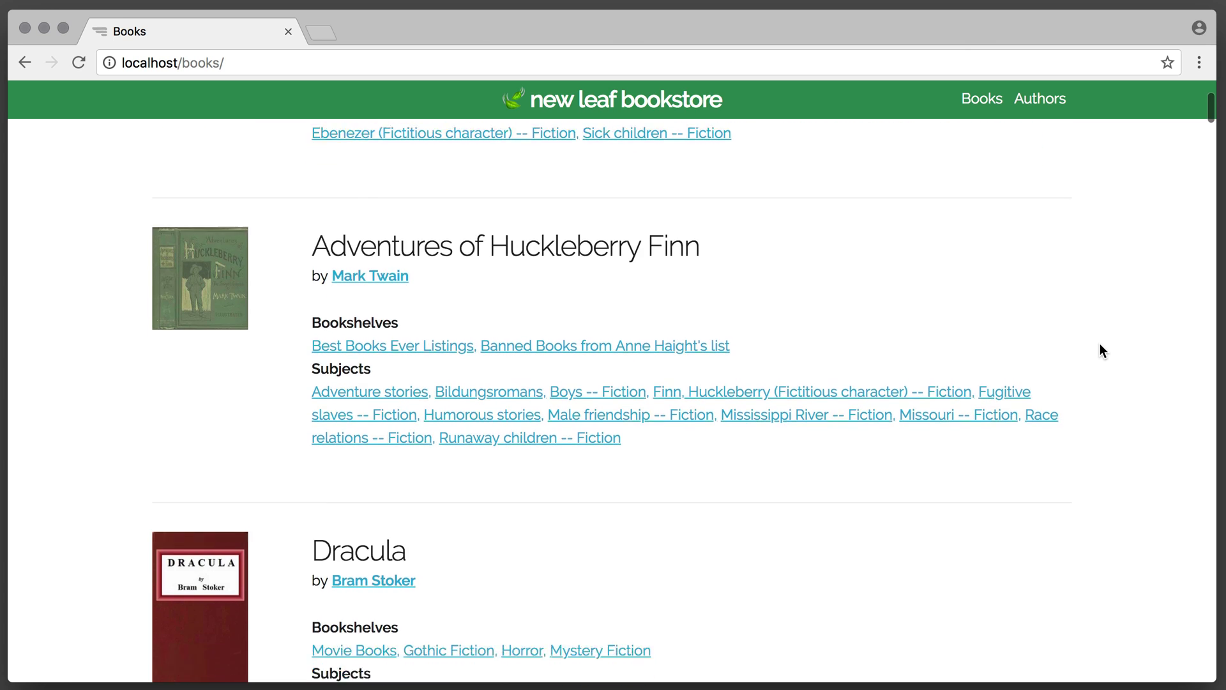
scroll(1100, 343, "down", 3)
scroll(1100, 343, "down", 3)
scroll(1100, 343, "down", 2)
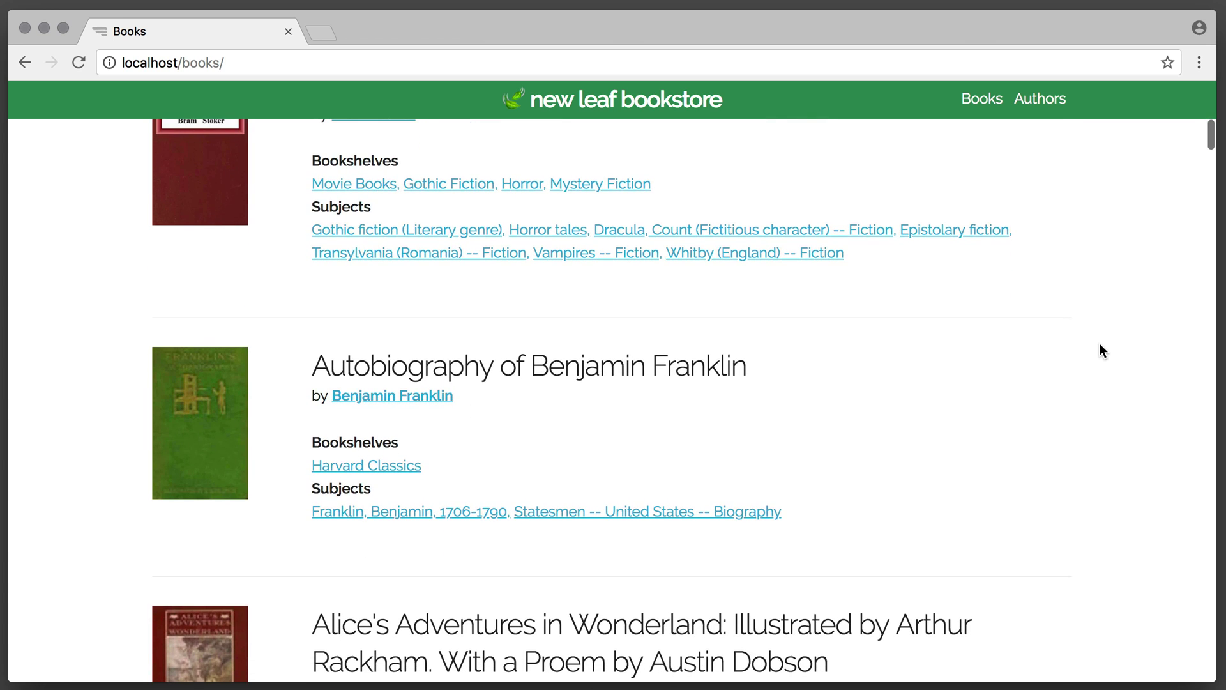
scroll(1100, 343, "down", 2)
scroll(1100, 343, "down", 2)
scroll(1100, 343, "down", 1)
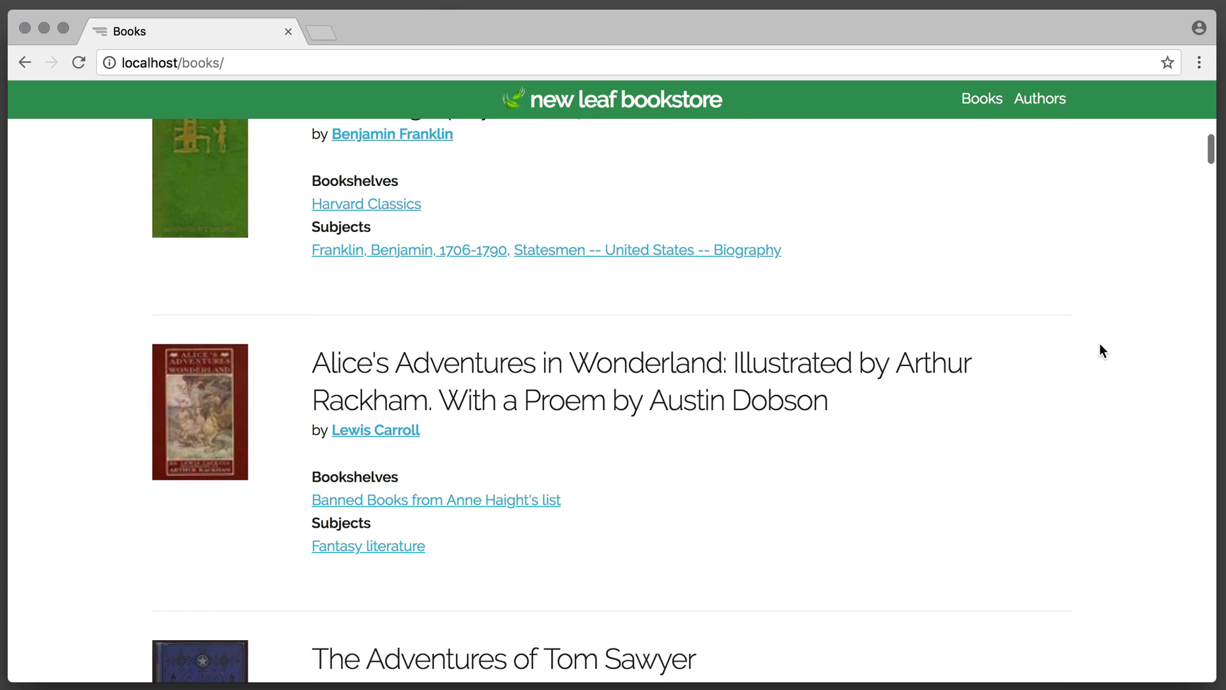
scroll(1100, 343, "down", 4)
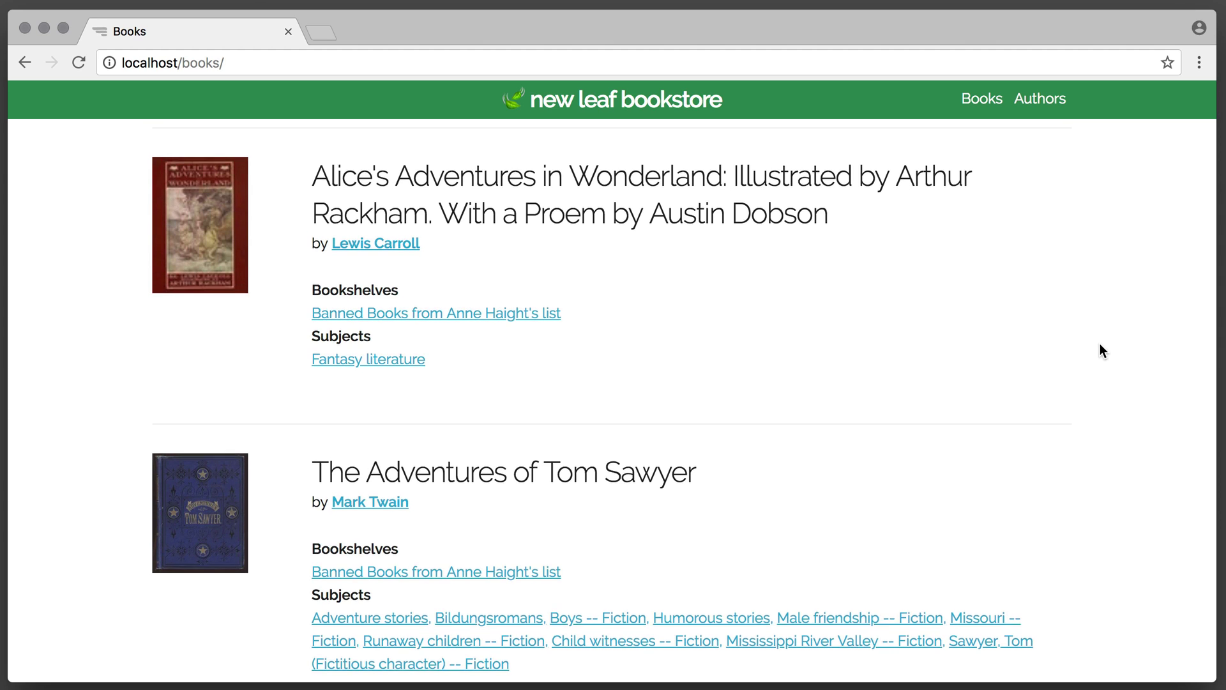
scroll(1100, 343, "up", 4)
scroll(1100, 343, "up", 2)
scroll(1101, 343, "up", 3)
scroll(1100, 343, "up", 2)
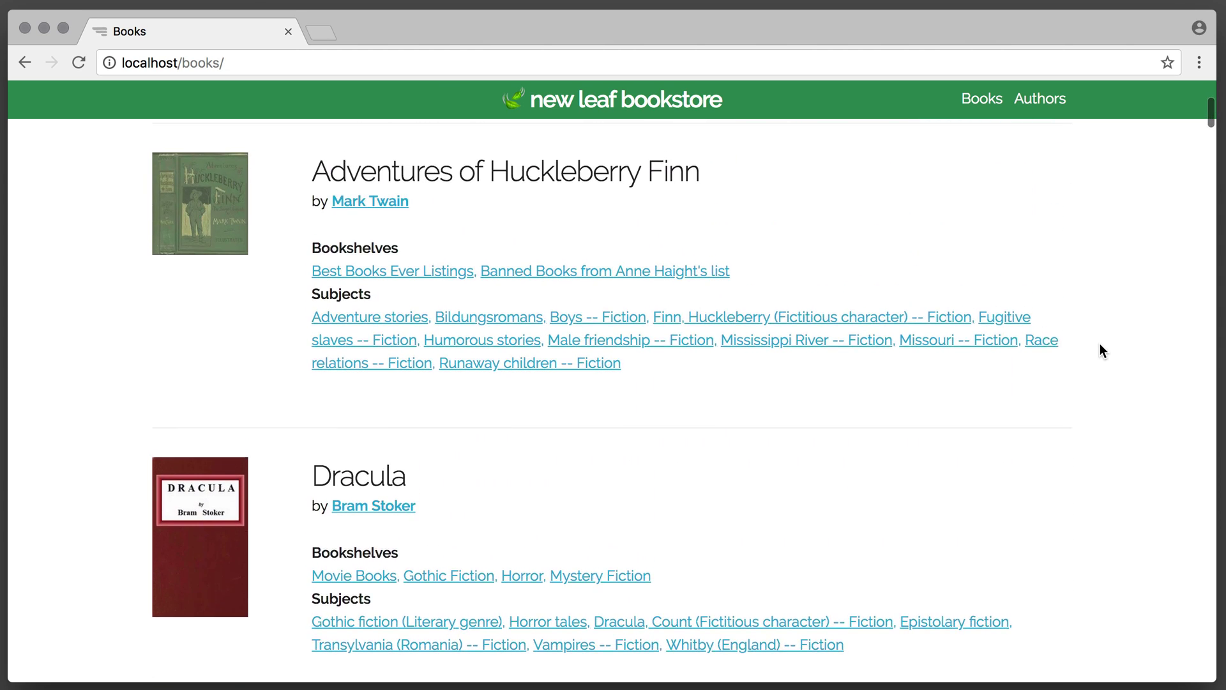
scroll(1100, 343, "up", 3)
scroll(1100, 343, "up", 3)
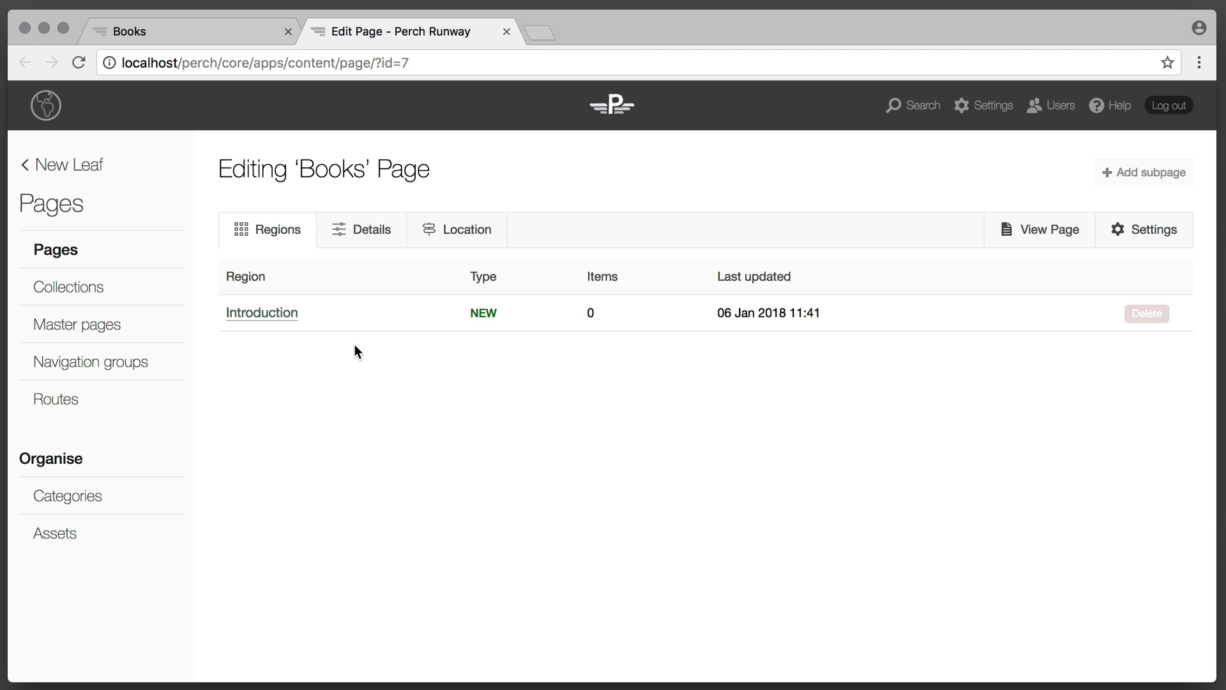
Give the Books Introduction region the title 'Best Sellers' and a best-selling-titles blurb, then save.
left_click(261, 313)
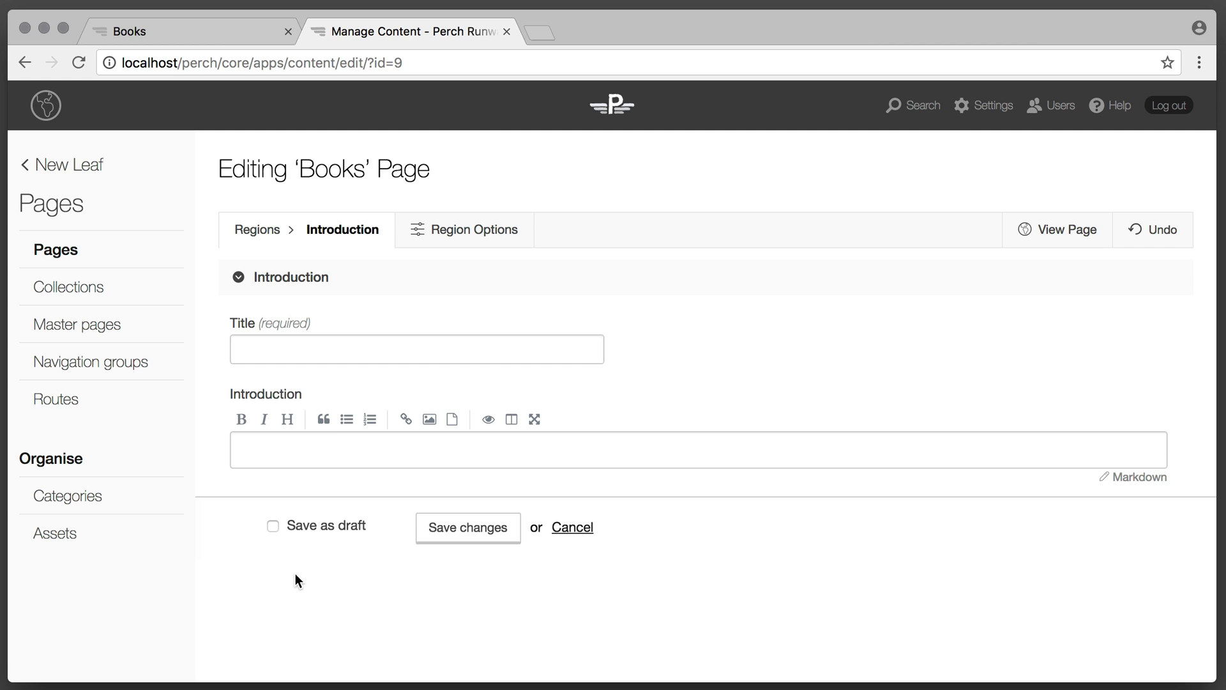
left_click(318, 360)
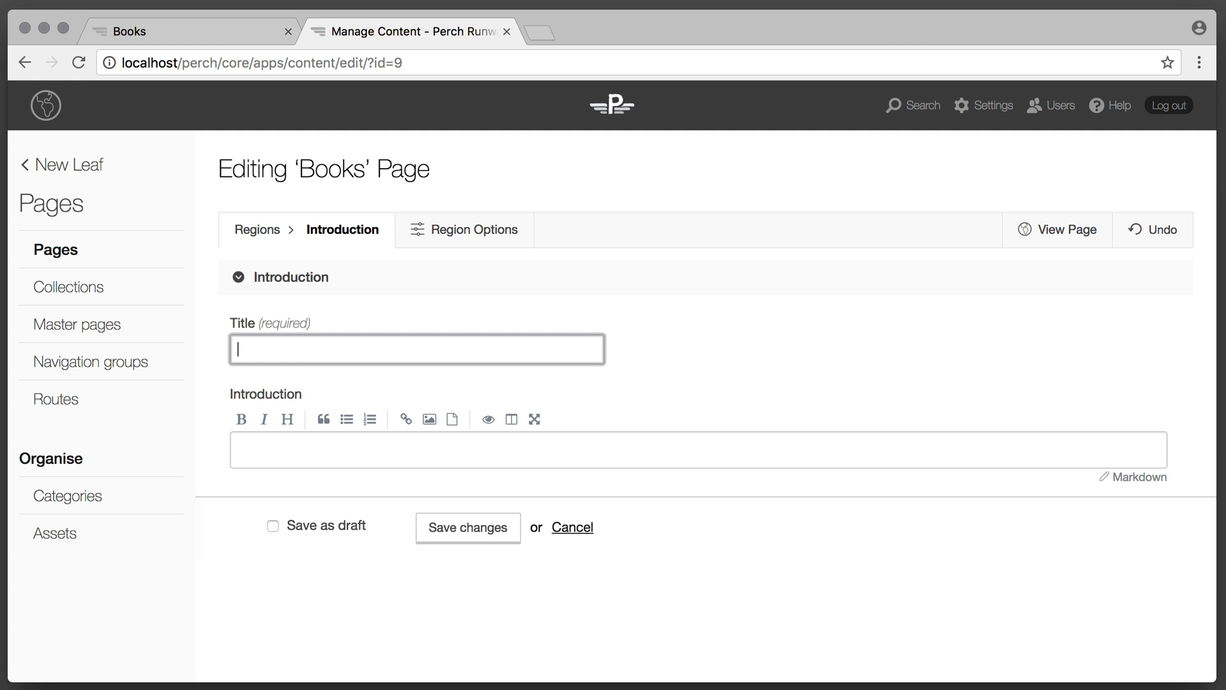
type("Best Sellers")
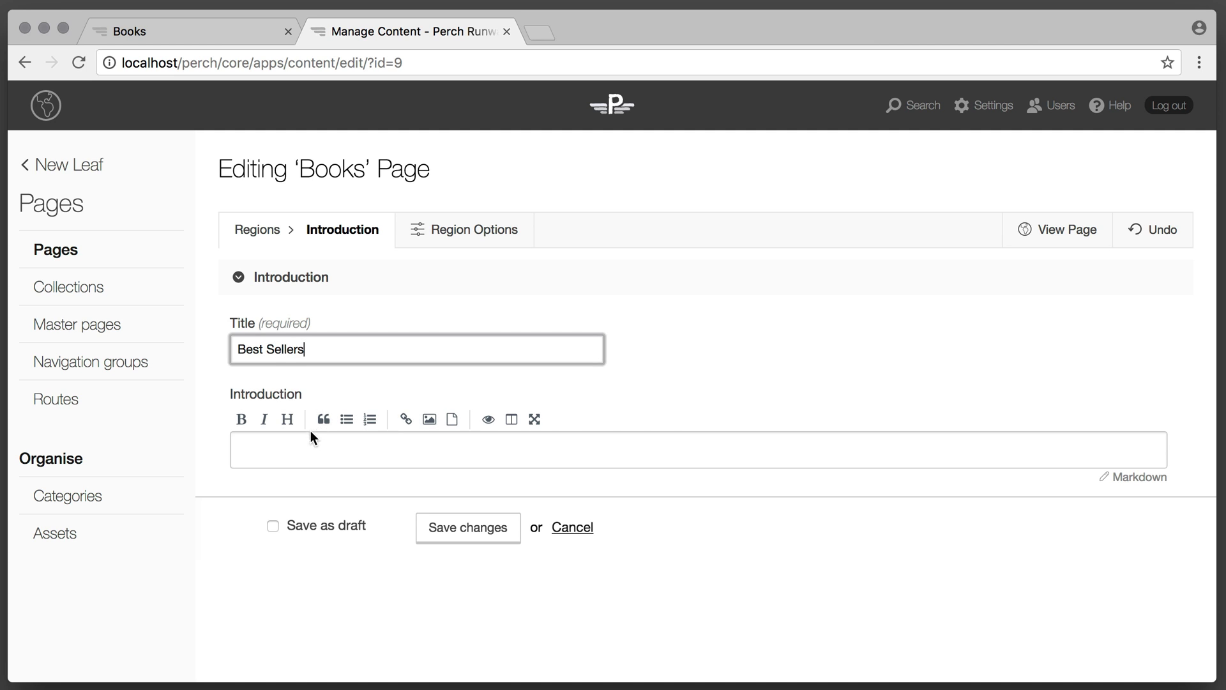
left_click(311, 446)
type("These are some")
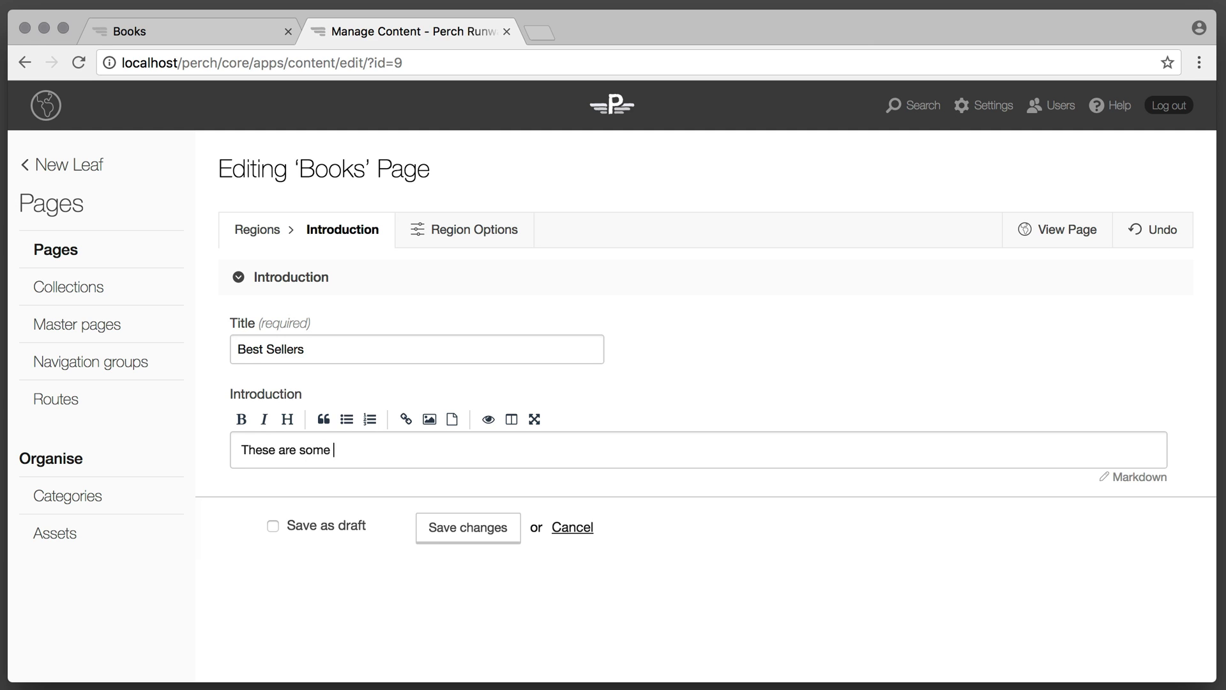
type(" of our best selling ")
type("titles. Why not try")
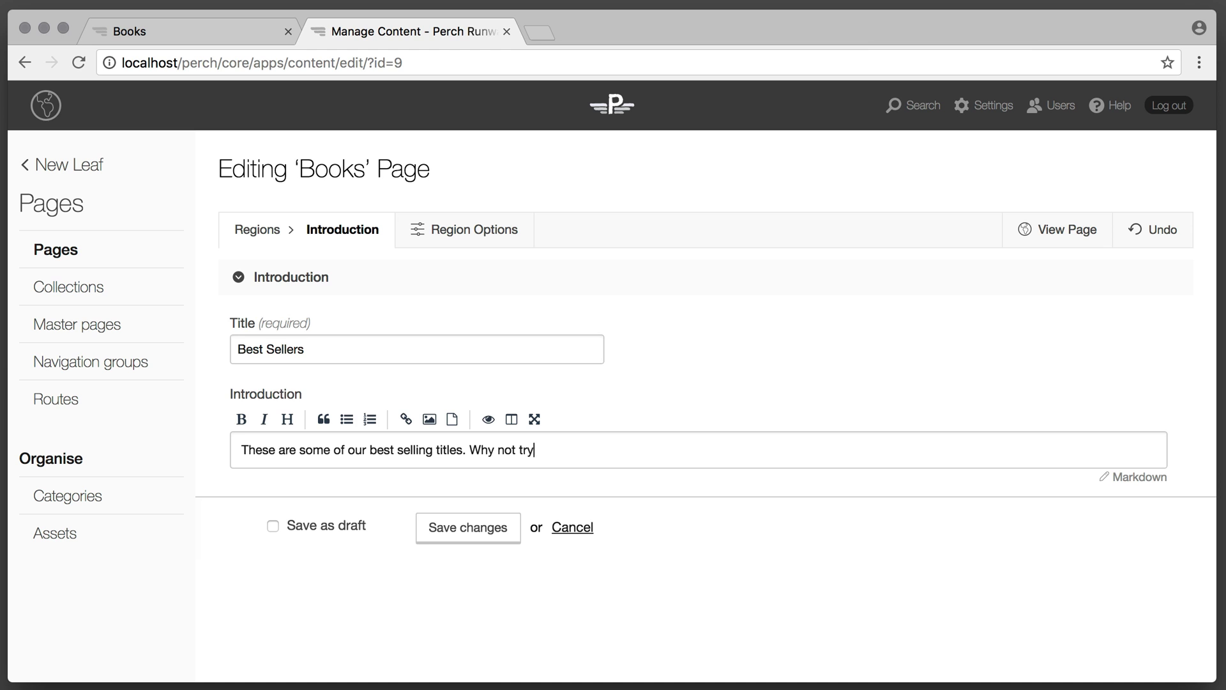
type(" one today?")
left_click(451, 528)
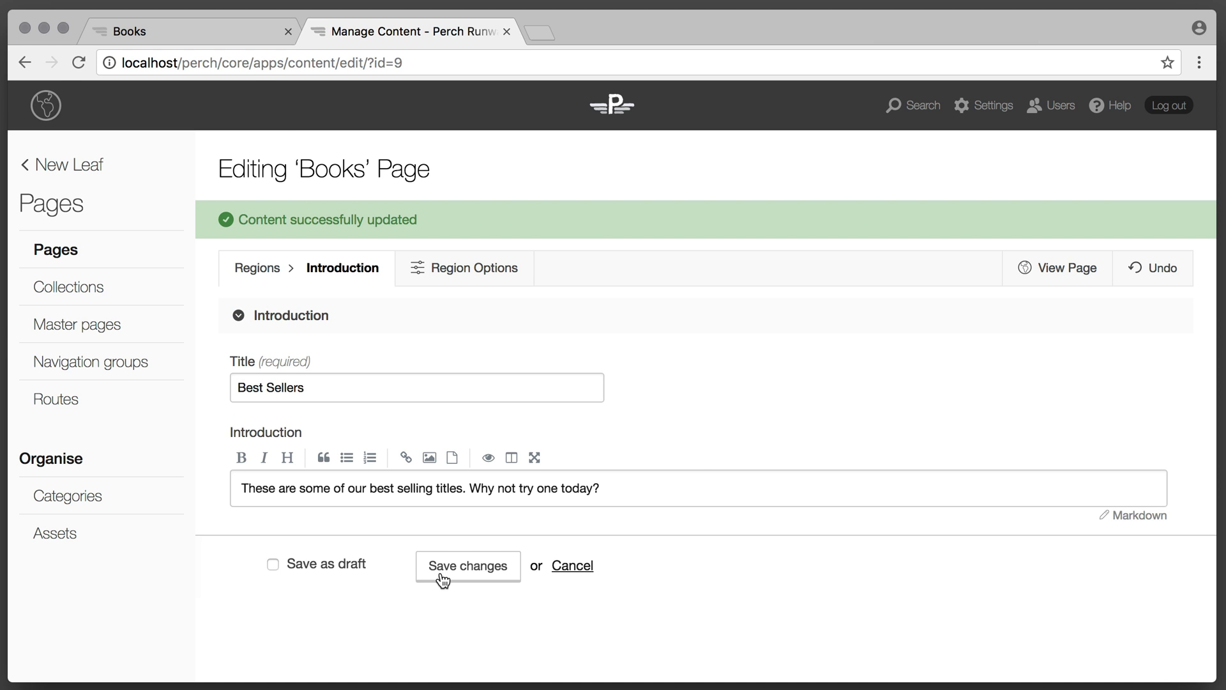
Reload the live Books page to see 'Best Sellers', browse Mystery Fiction, then open Authors.
left_click(211, 29)
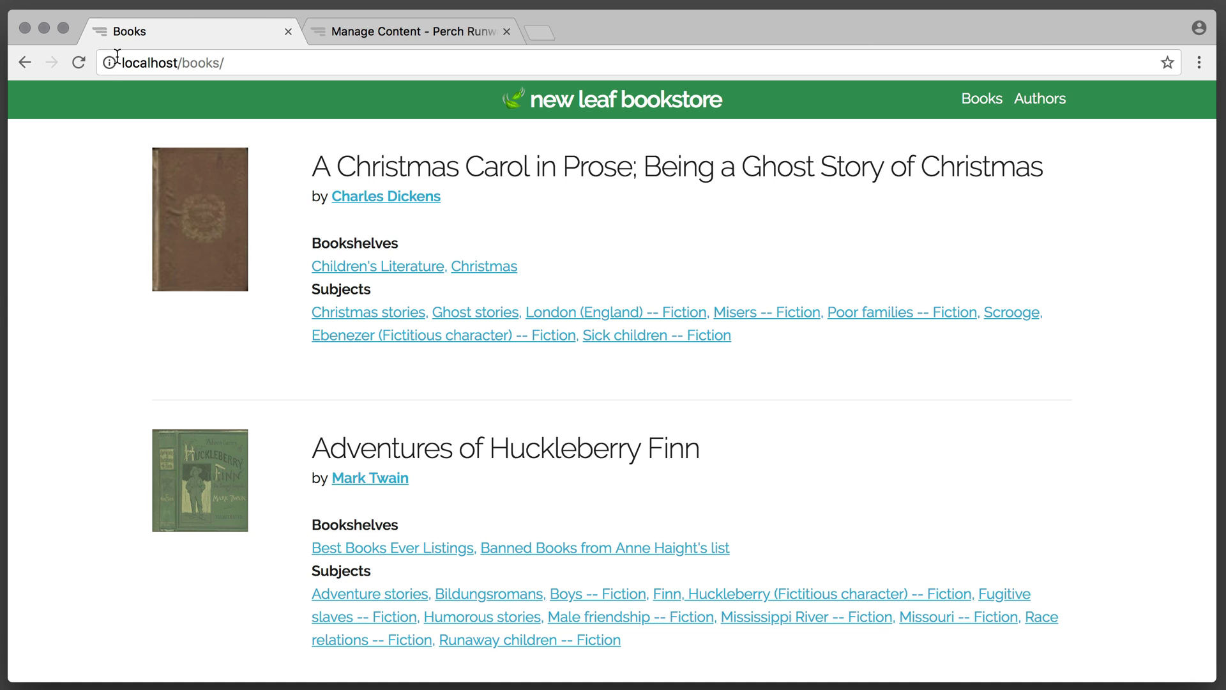
left_click(80, 63)
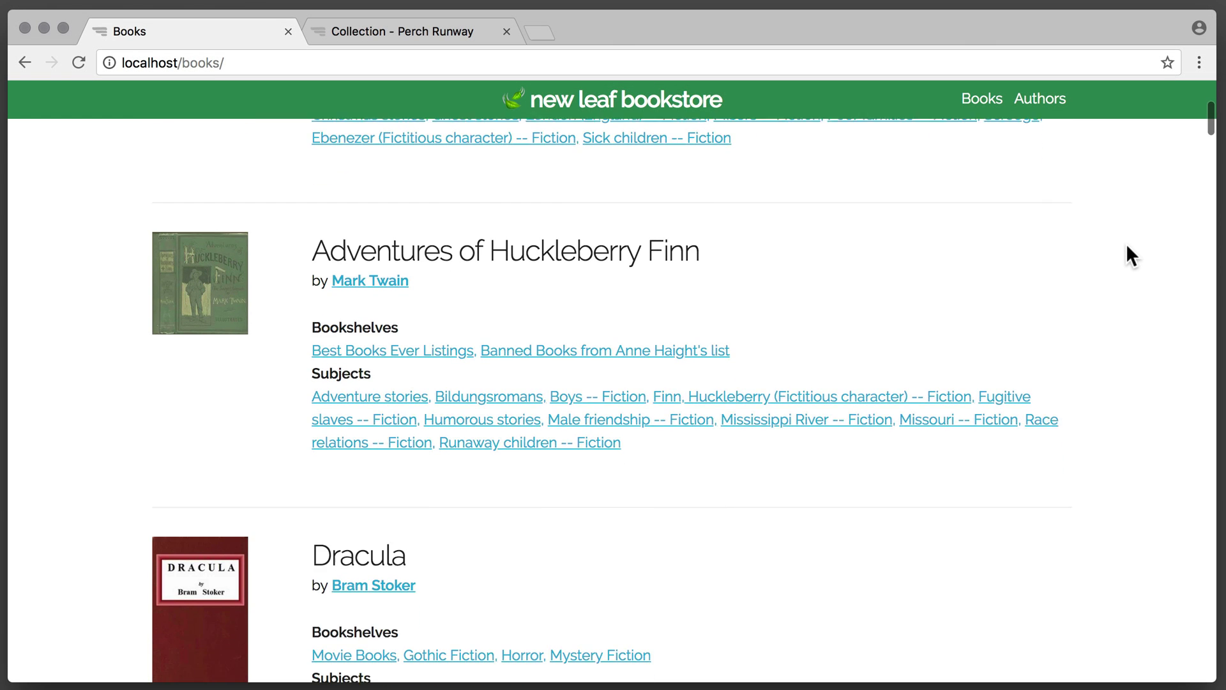
scroll(1126, 244, "down", 2)
scroll(1126, 243, "down", 2)
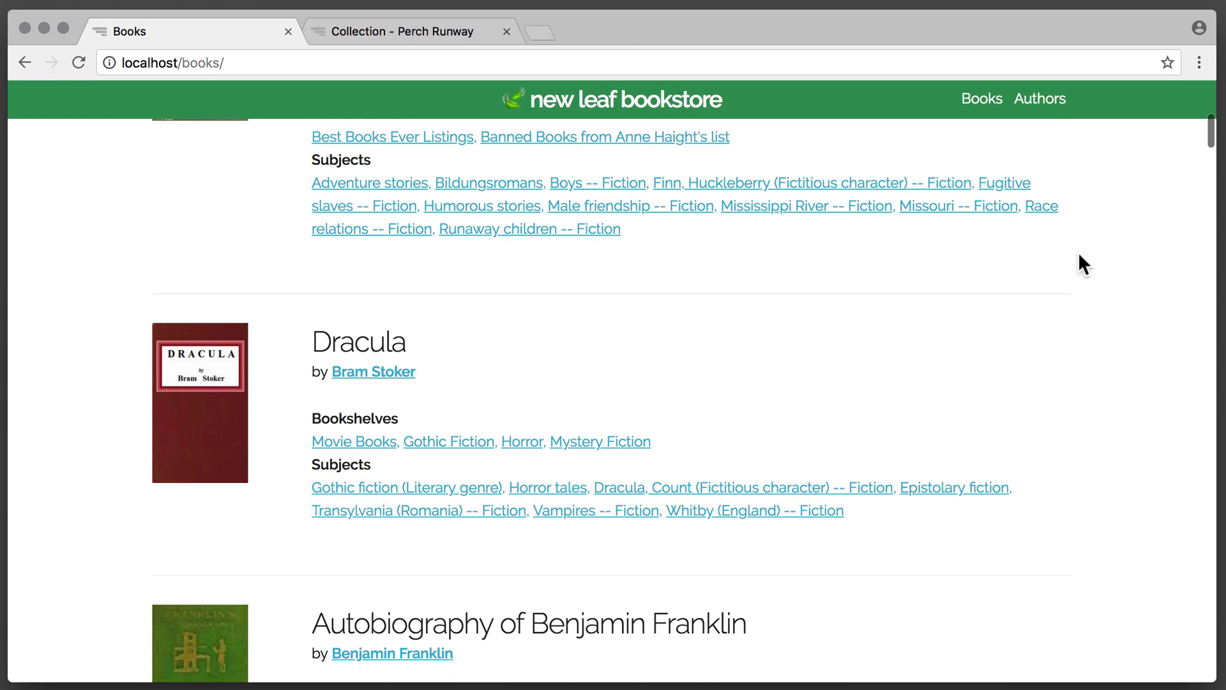
left_click(611, 443)
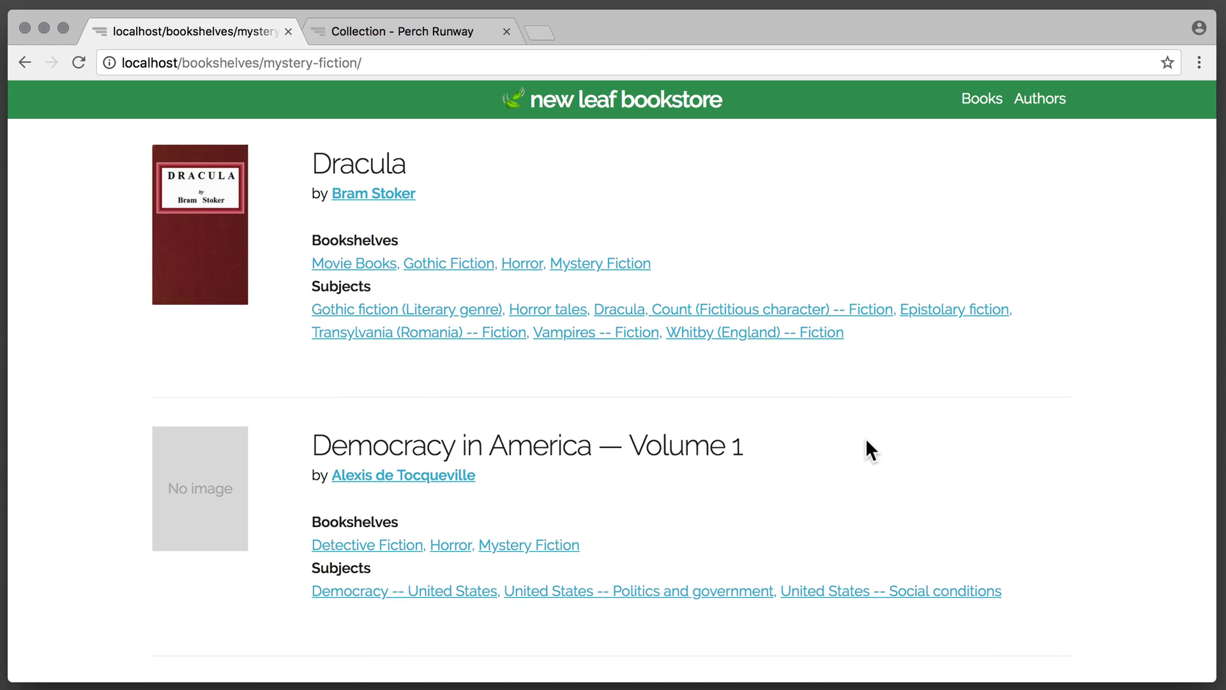
scroll(865, 438, "down", 2)
scroll(866, 438, "down", 2)
scroll(866, 439, "down", 2)
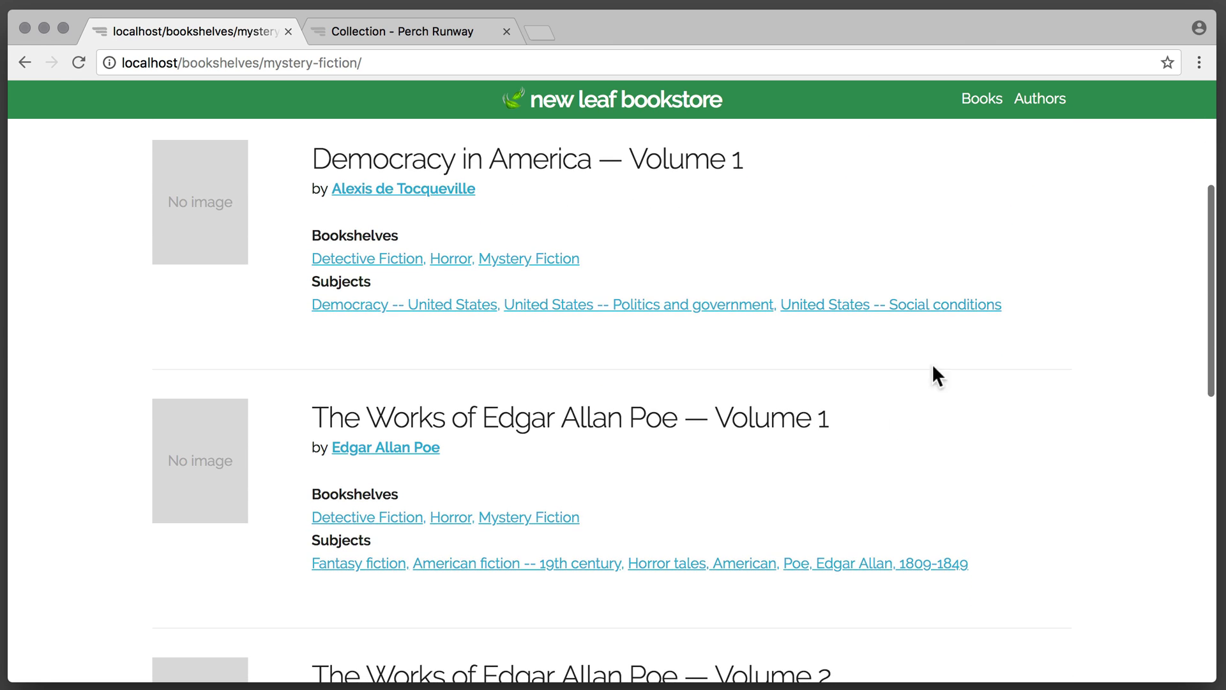
left_click(1040, 98)
scroll(987, 319, "down", 1)
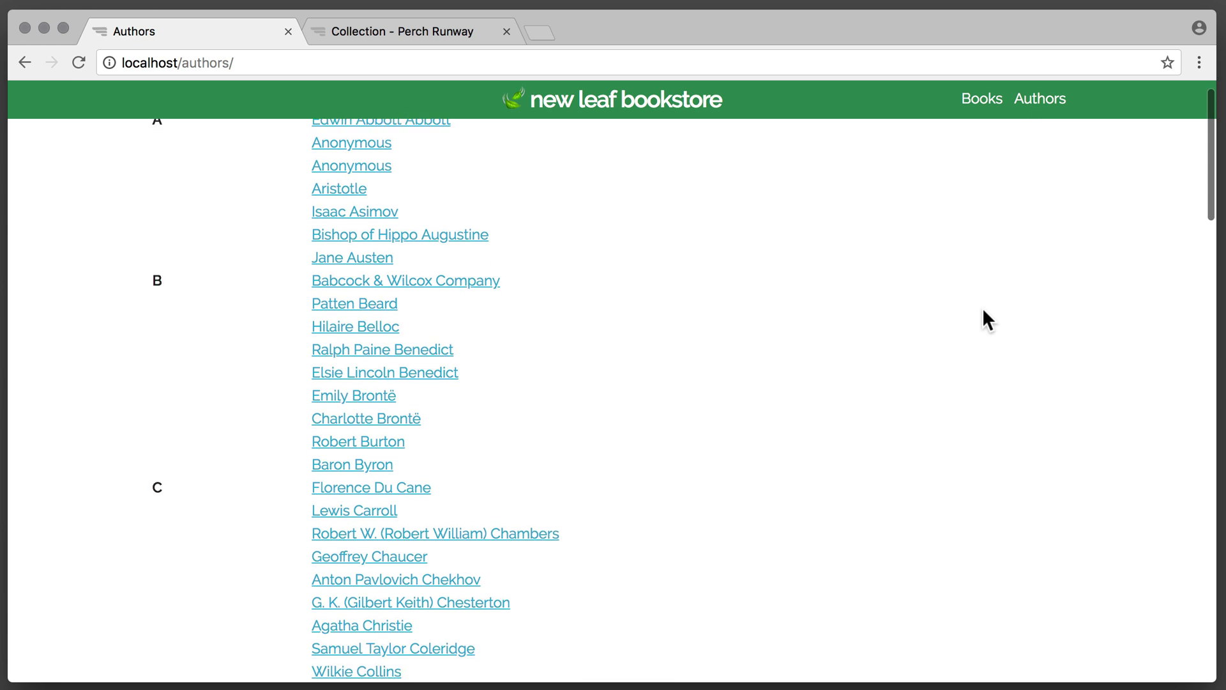
scroll(987, 319, "down", 2)
scroll(987, 319, "down", 2)
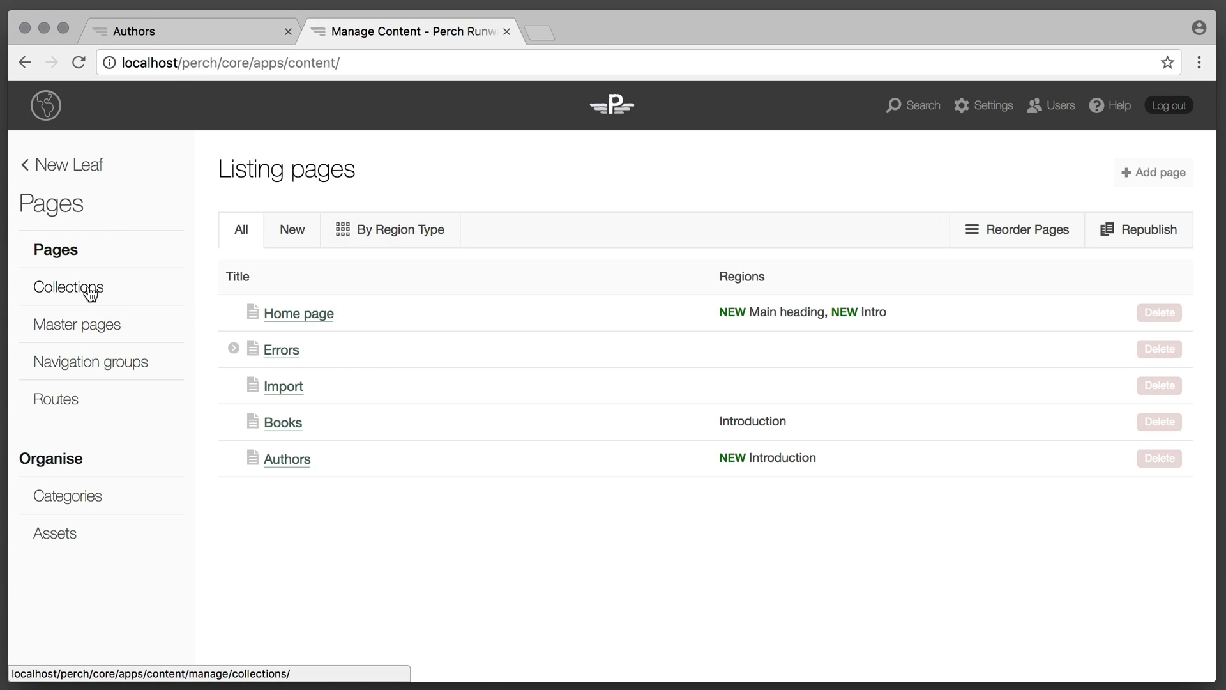
Open A Christmas Carol in the Books collection and view its Author field suggestions.
left_click(67, 287)
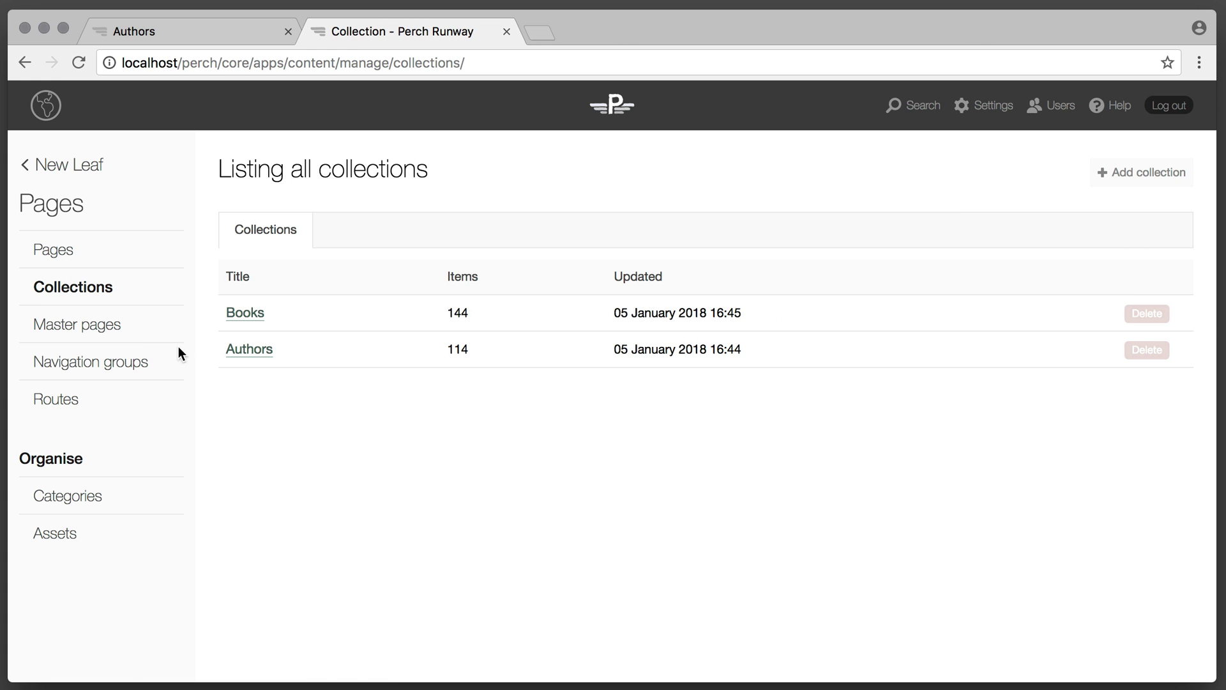
left_click(243, 315)
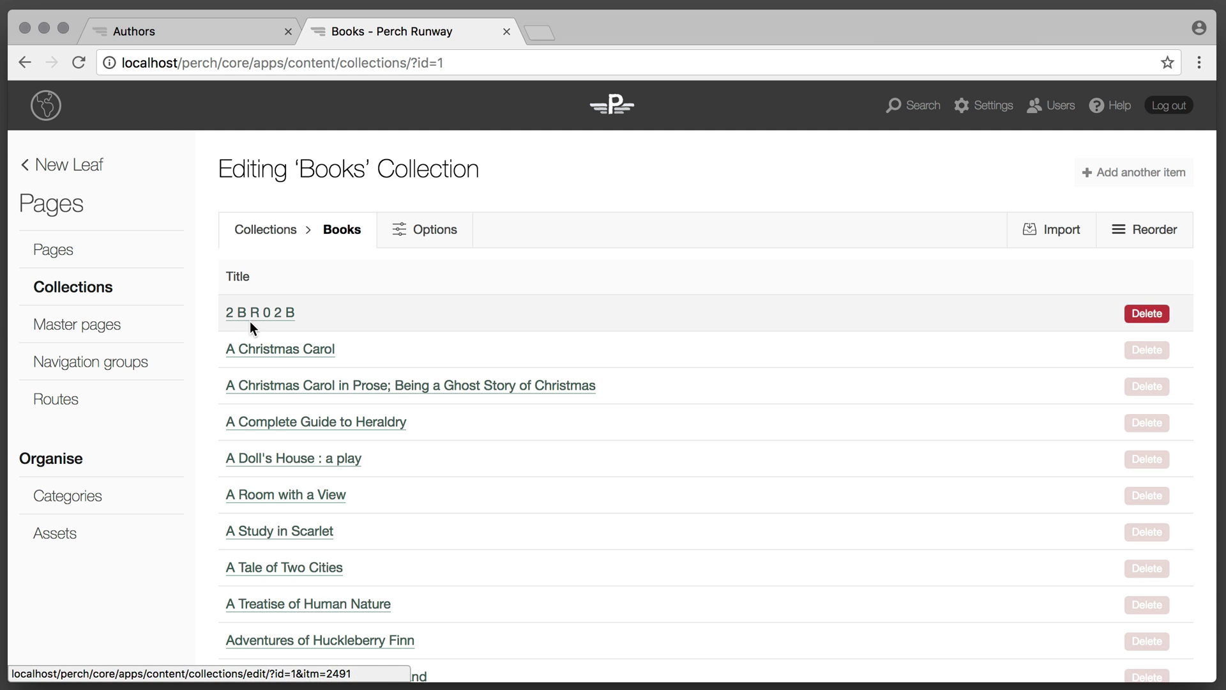
left_click(265, 351)
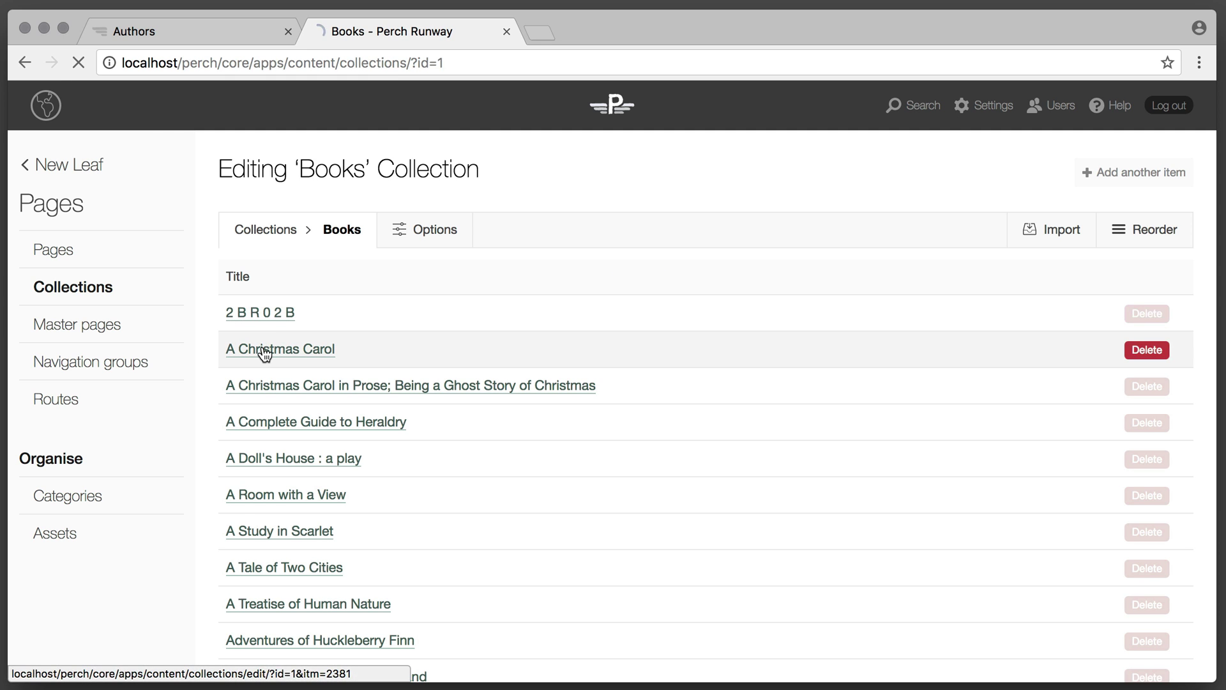
scroll(707, 402, "down", 1)
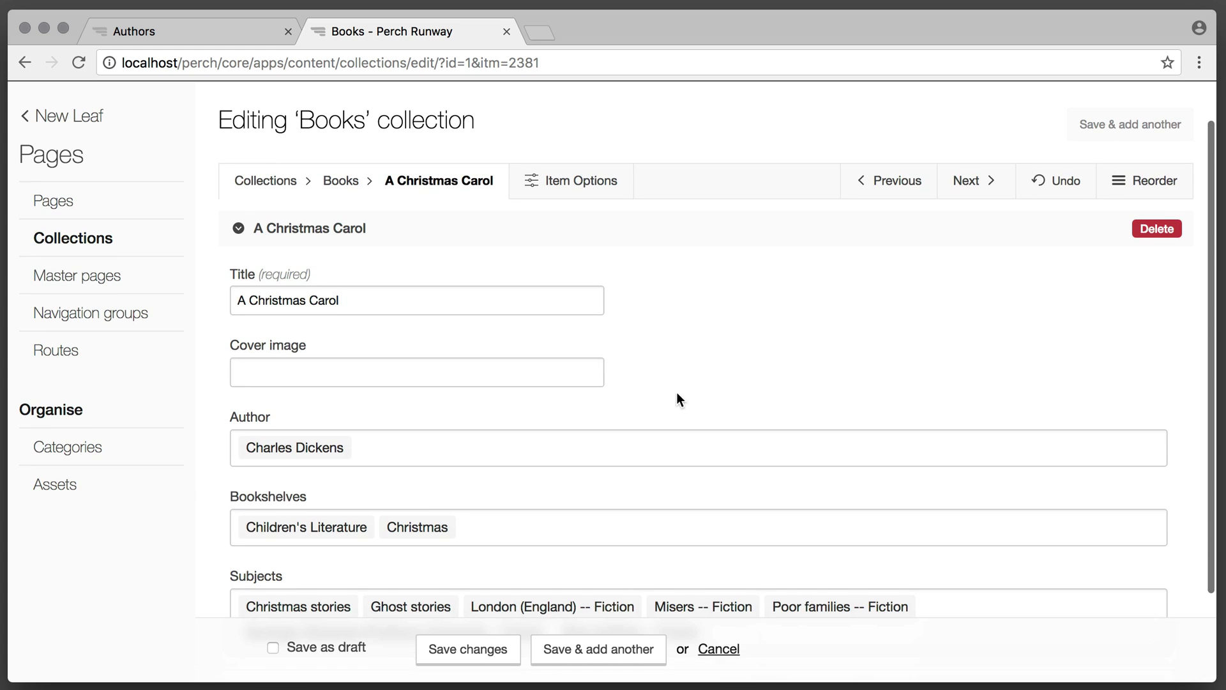
left_click(430, 440)
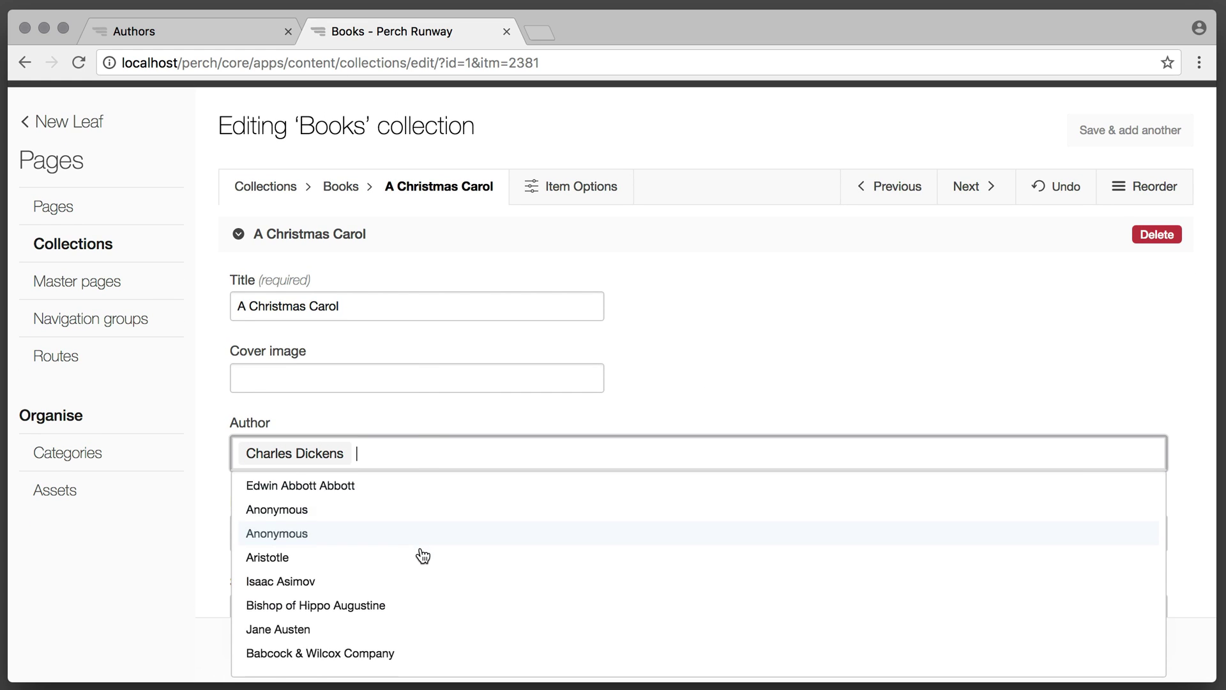
scroll(422, 555, "down", 3)
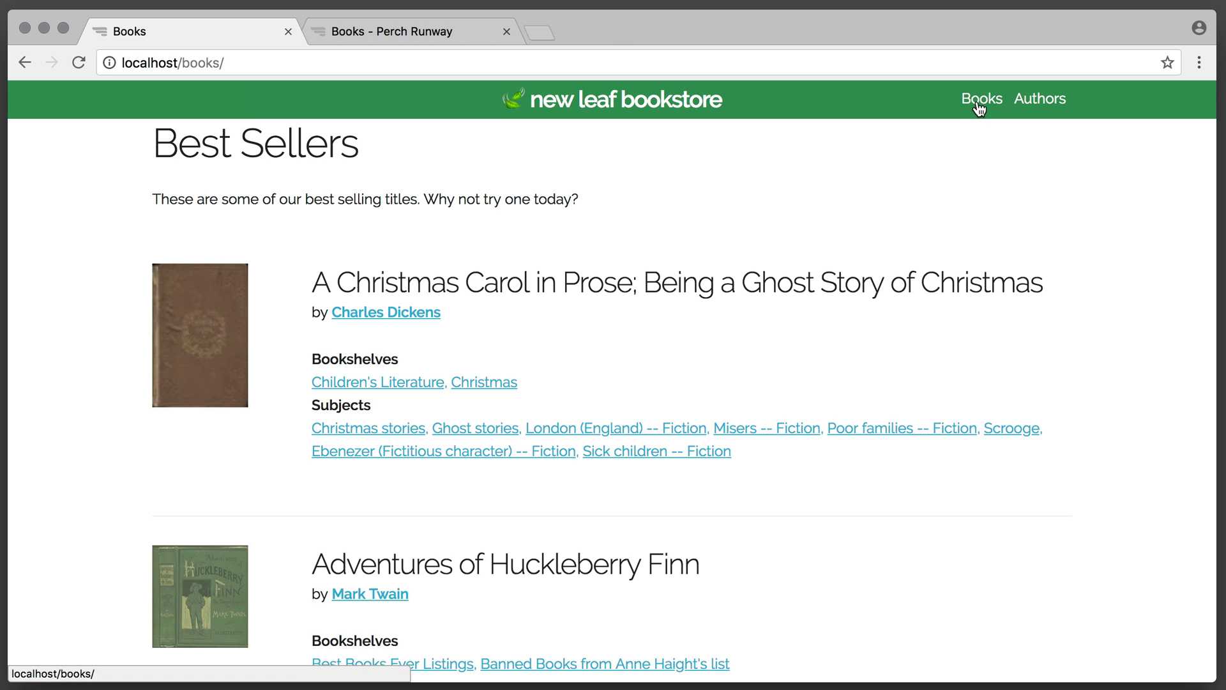
scroll(992, 144, "down", 3)
scroll(992, 145, "down", 3)
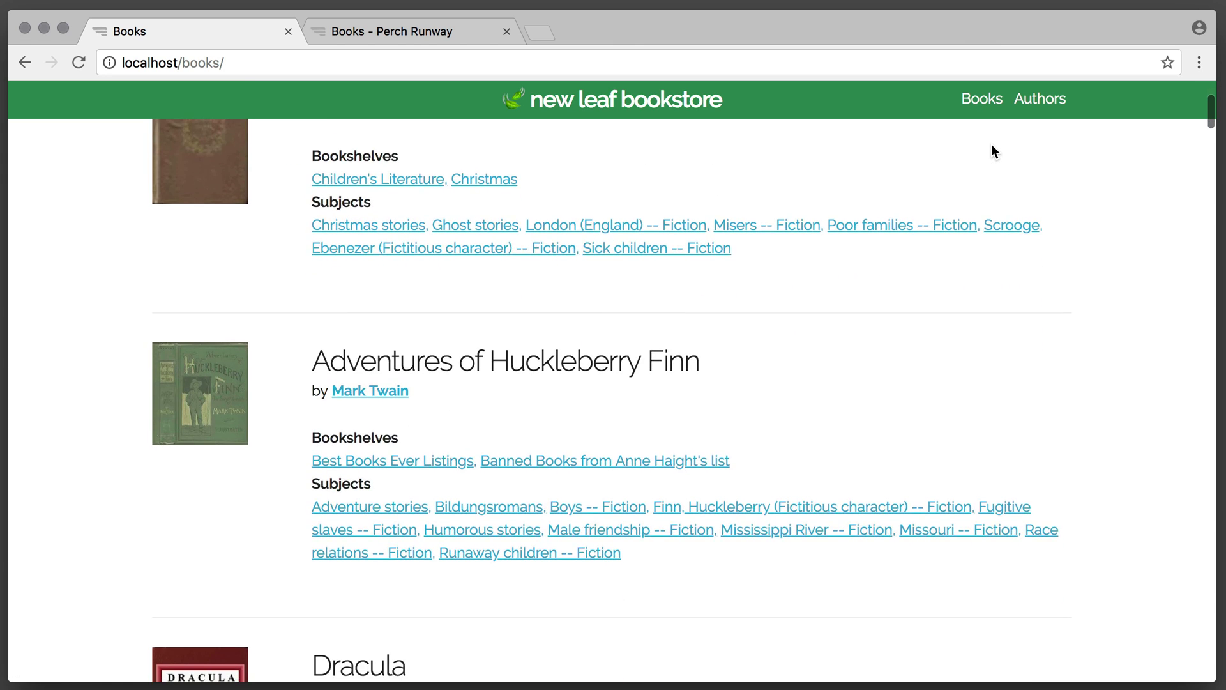
scroll(992, 144, "down", 3)
scroll(992, 143, "down", 2)
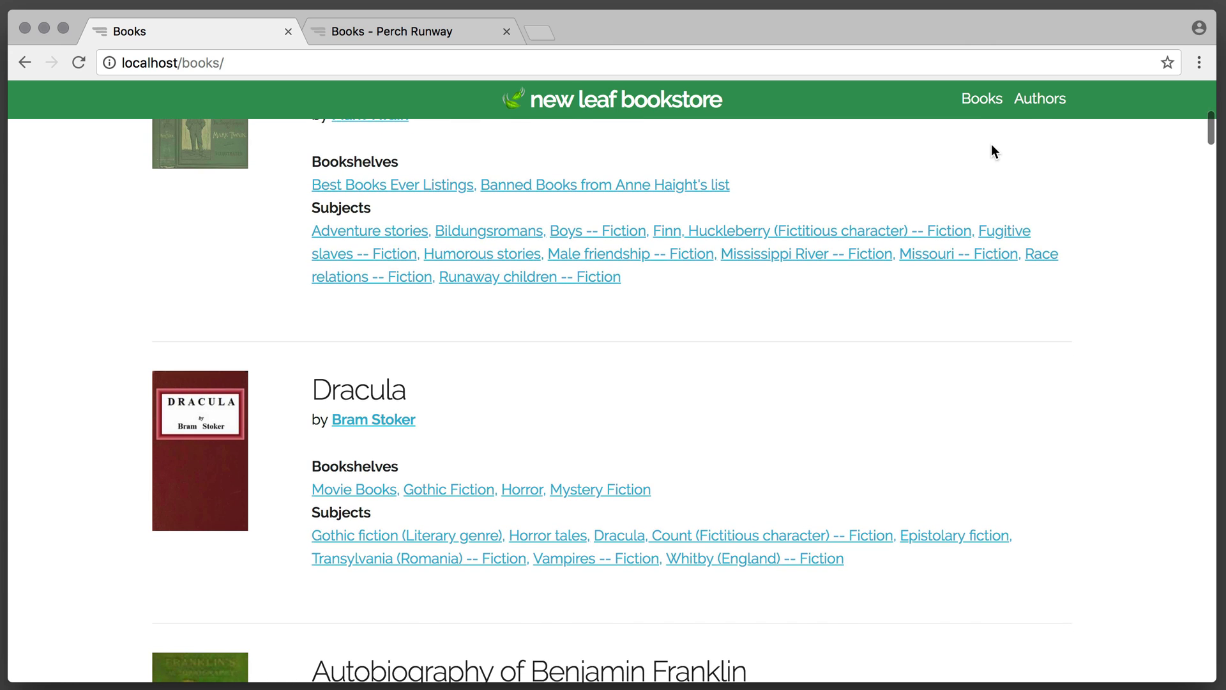
Go from the Best Sellers page to the bookstore Authors list and jump to the M section.
left_click(1040, 99)
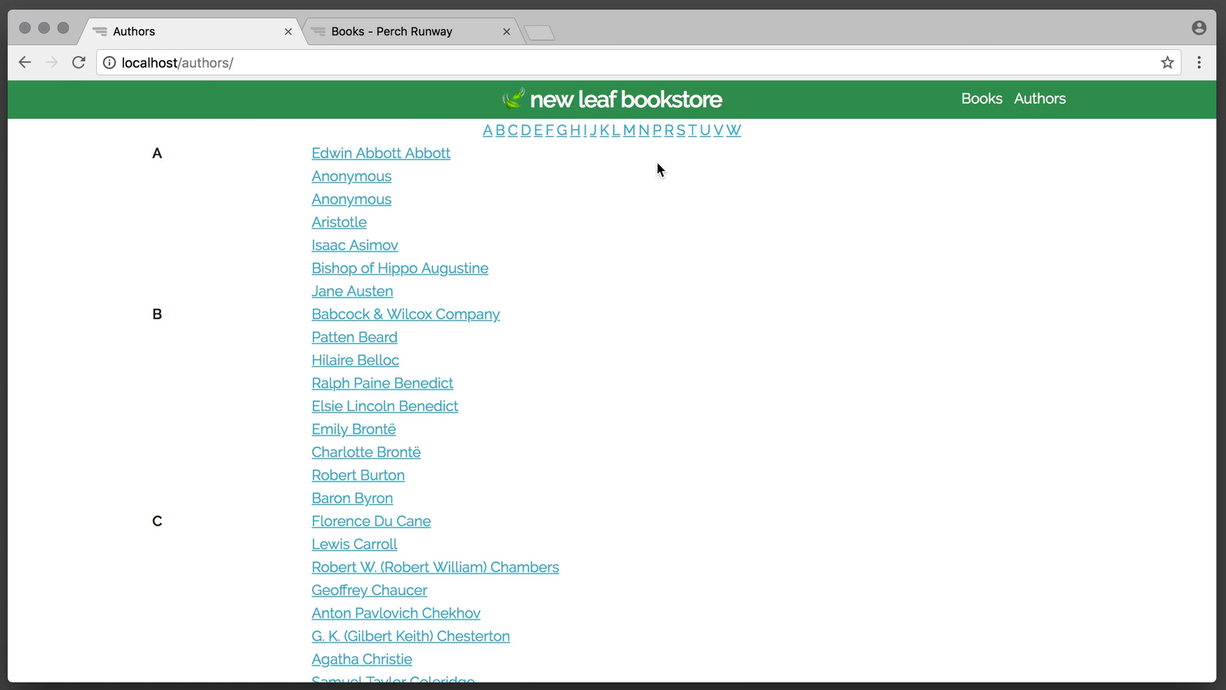
left_click(630, 131)
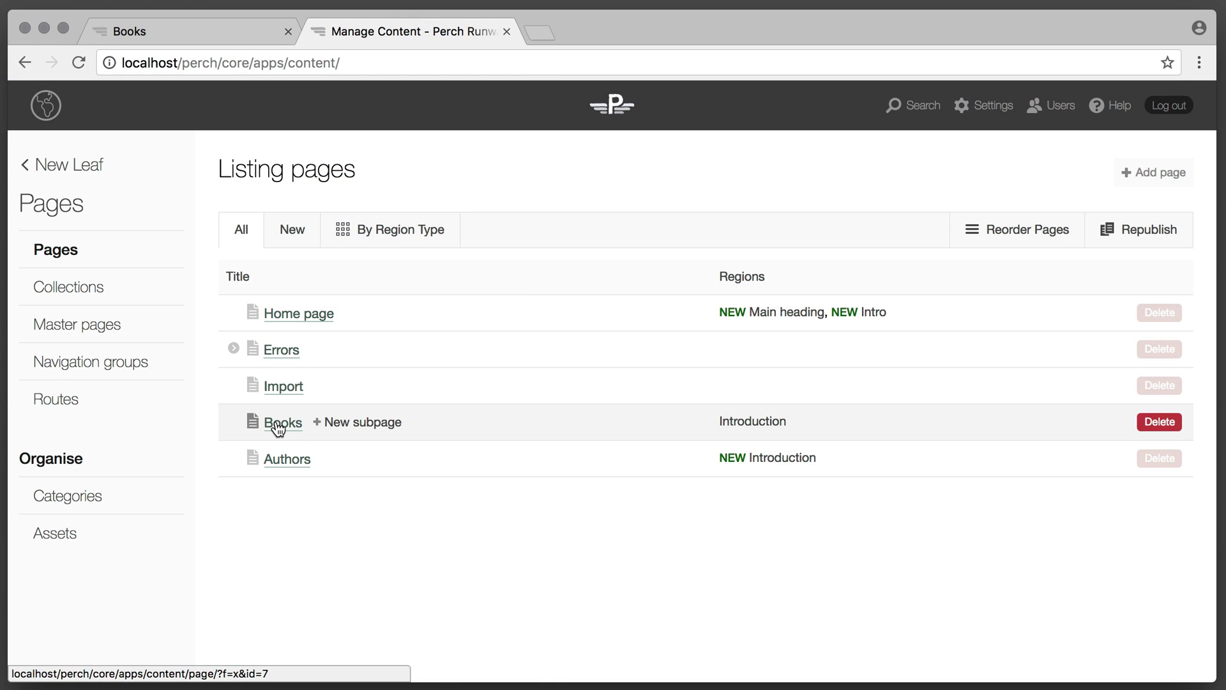
Replace 'one' with 'some' so the Books introduction ends 'Why not try some today?', and save.
left_click(278, 424)
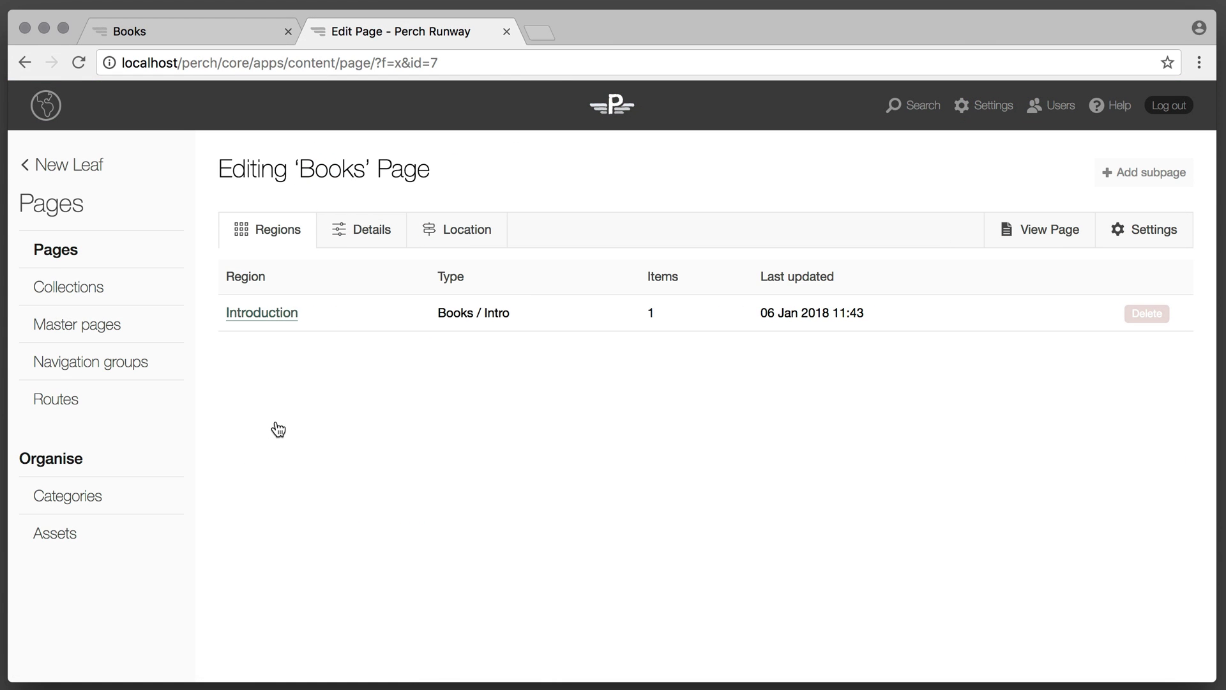
left_click(260, 313)
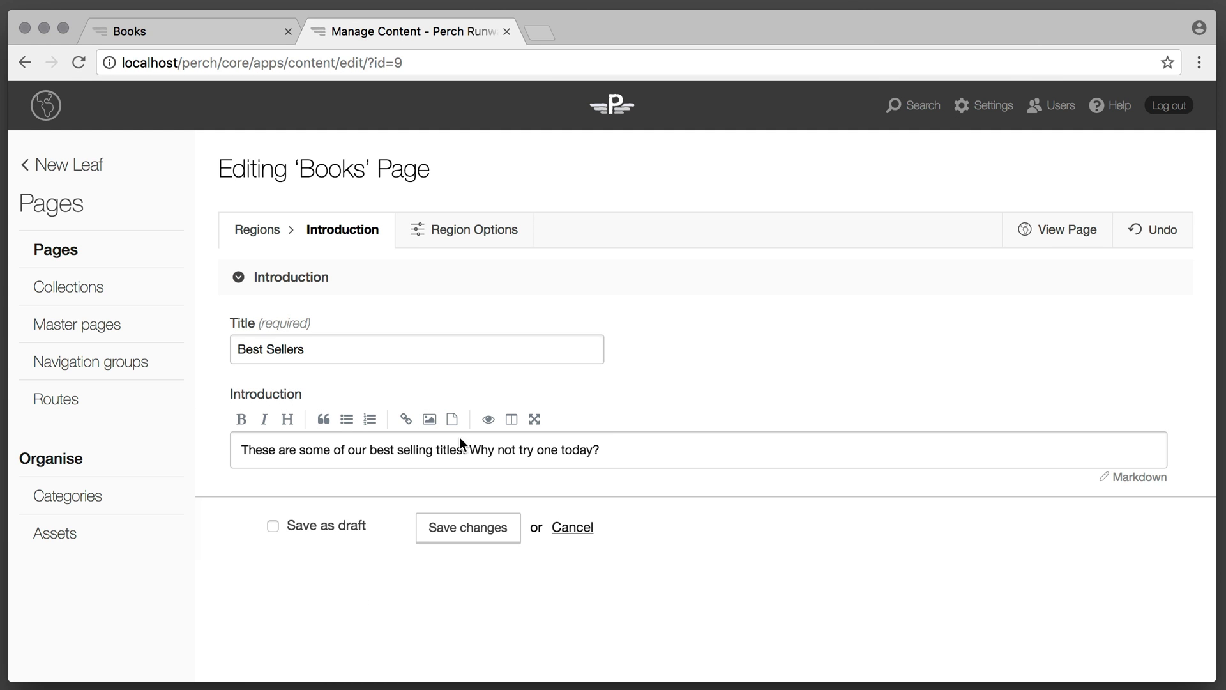
double_click(547, 449)
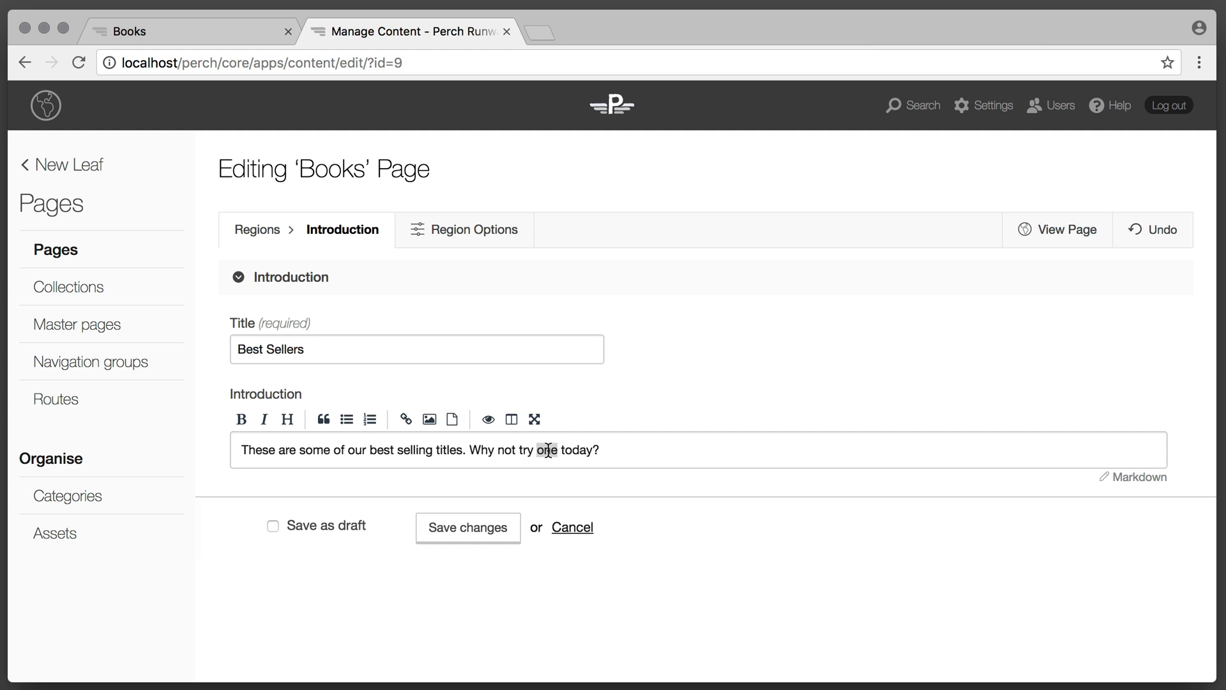
type("some")
left_click(468, 527)
left_click(258, 274)
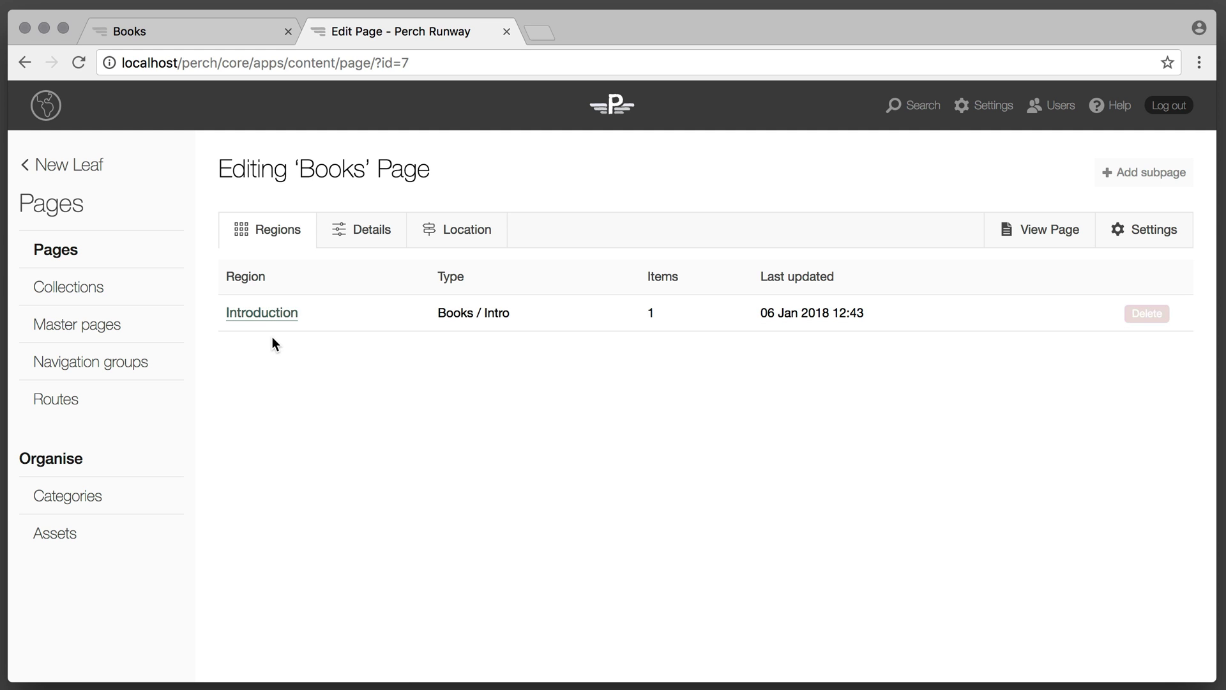
Tick Books under 'Manage from this page' in Books page settings, then open the Books region.
left_click(1148, 230)
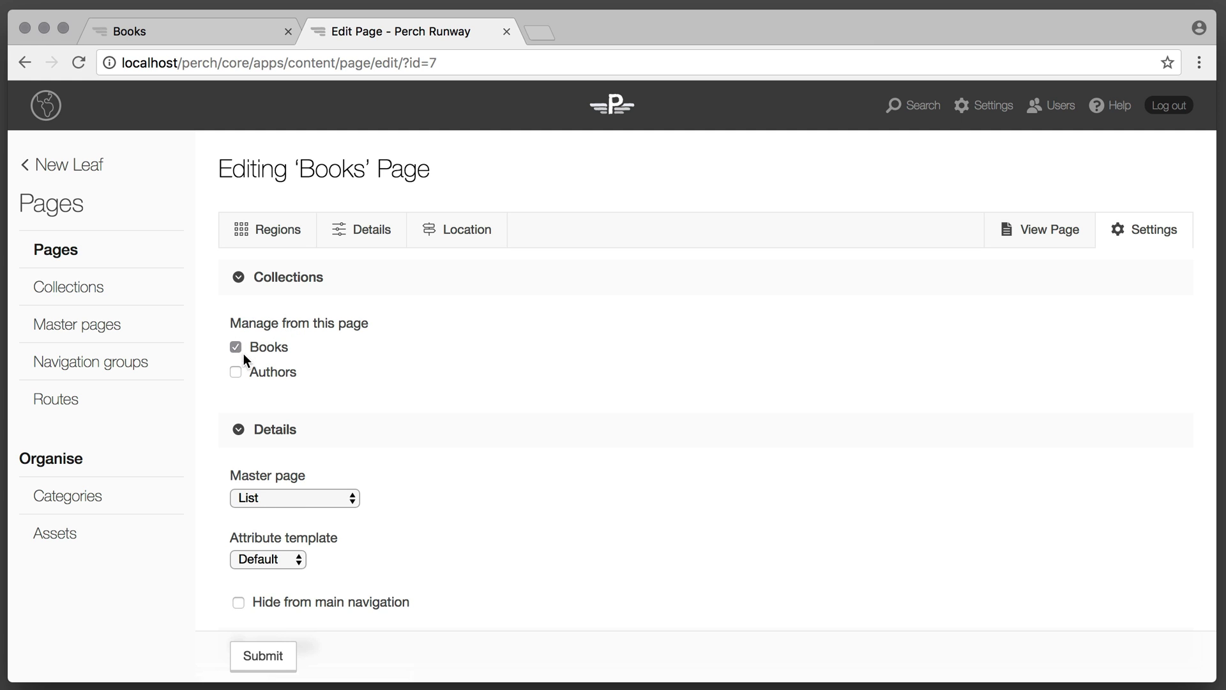
left_click(253, 659)
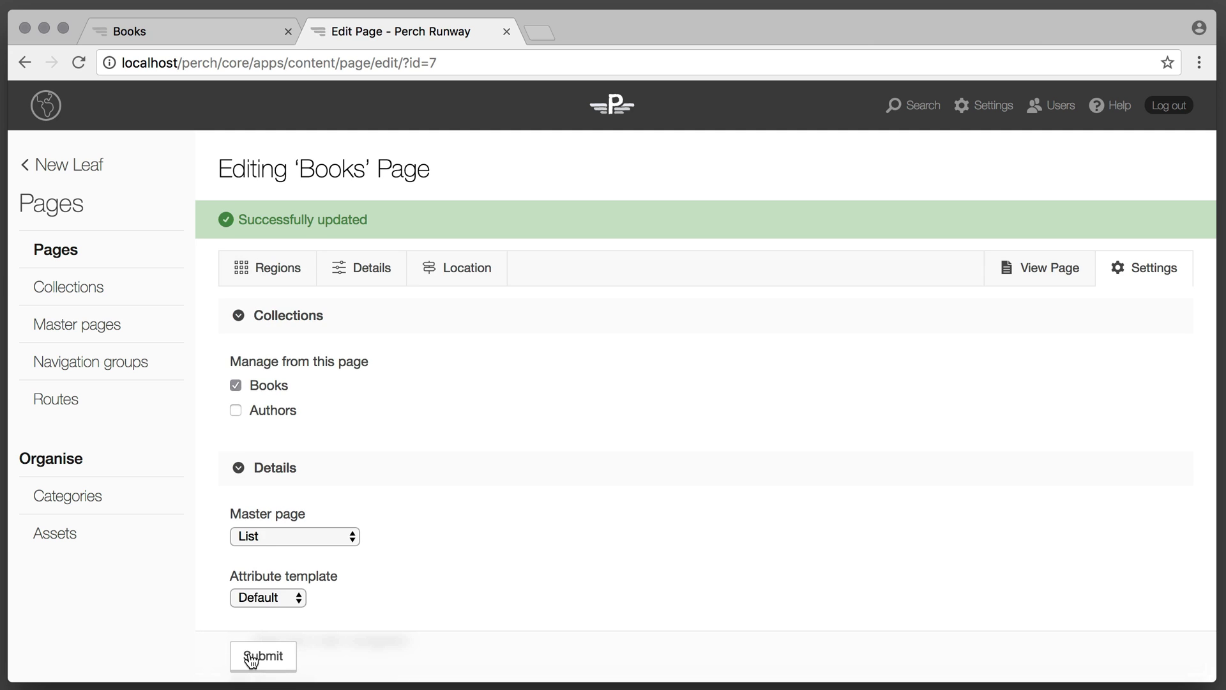
left_click(278, 268)
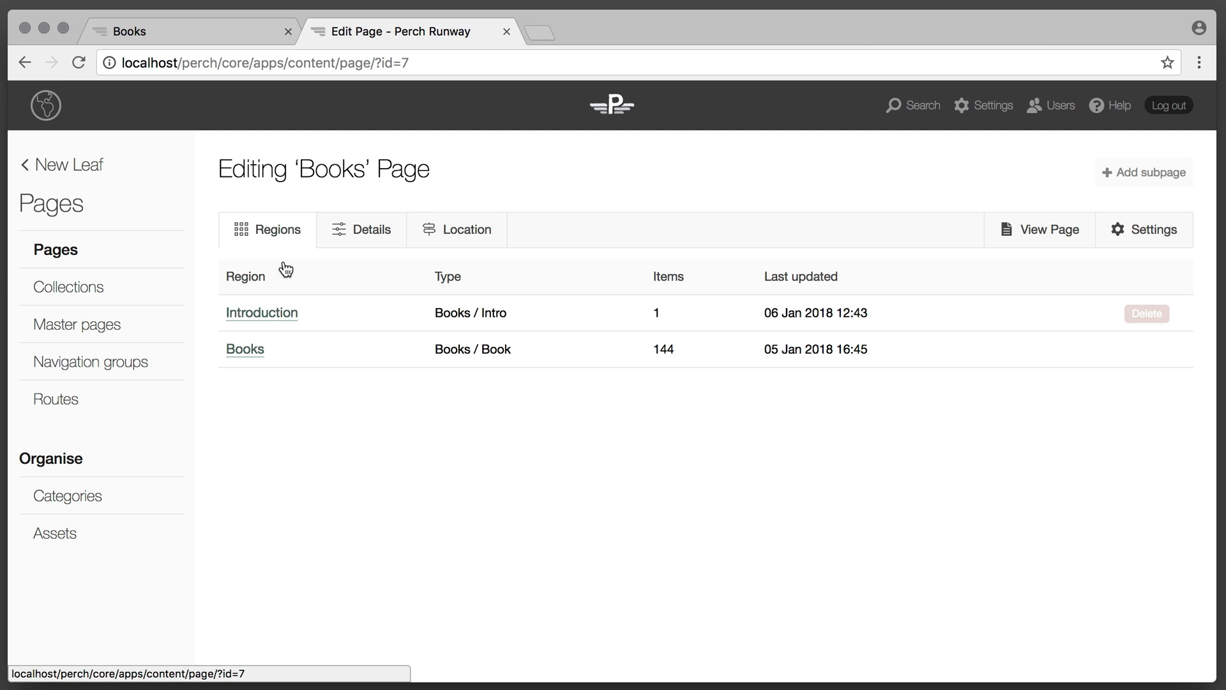
left_click(246, 349)
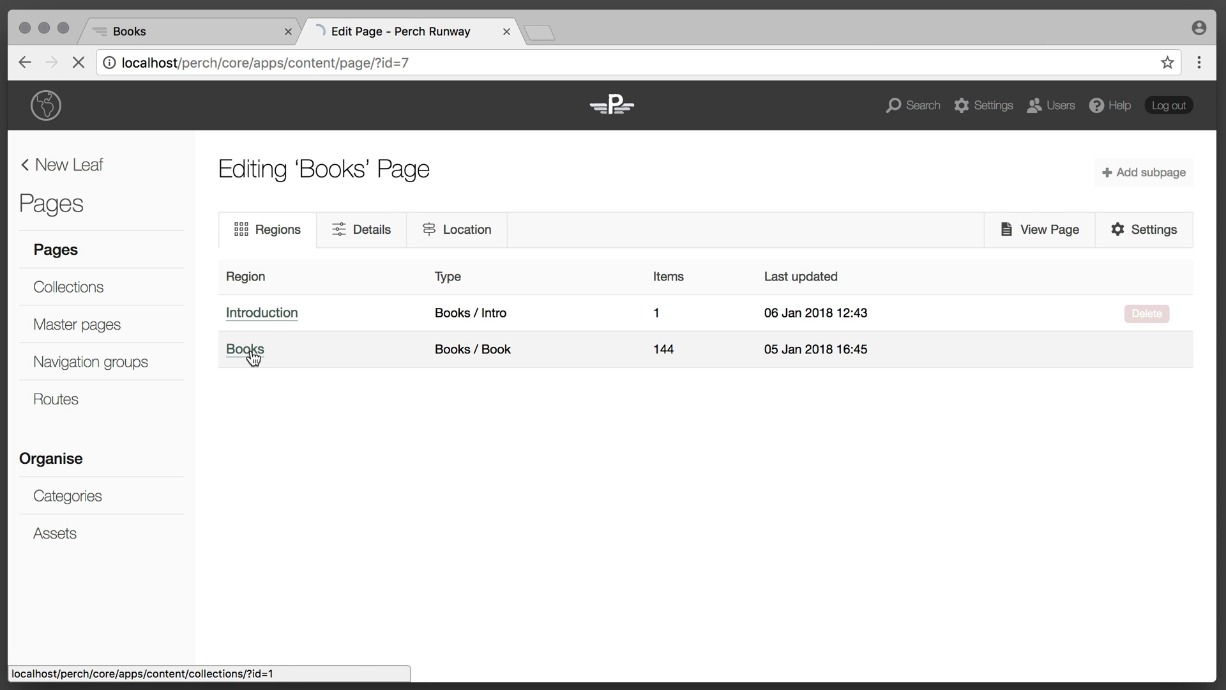